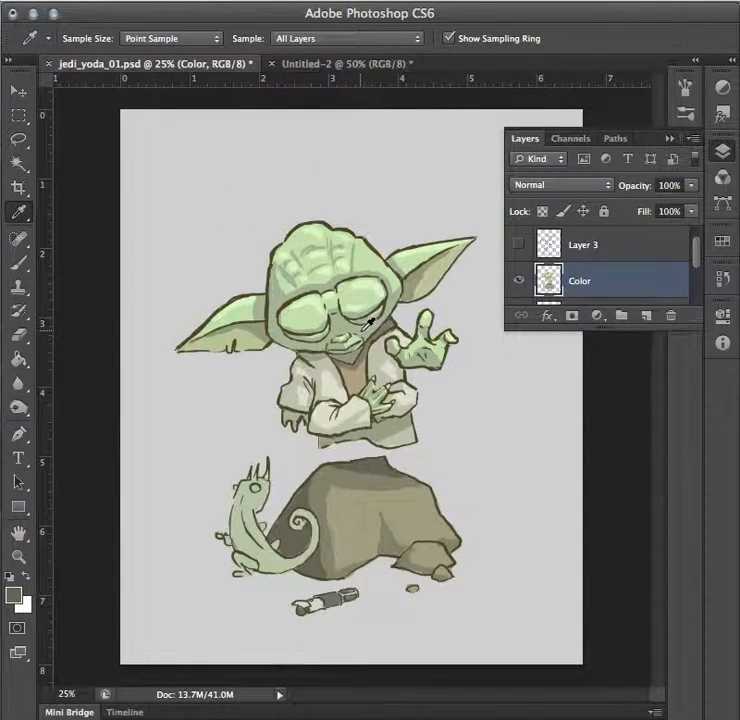
Activate the Brush tool and select the Line layer at the head of the layer stack.
click(17, 262)
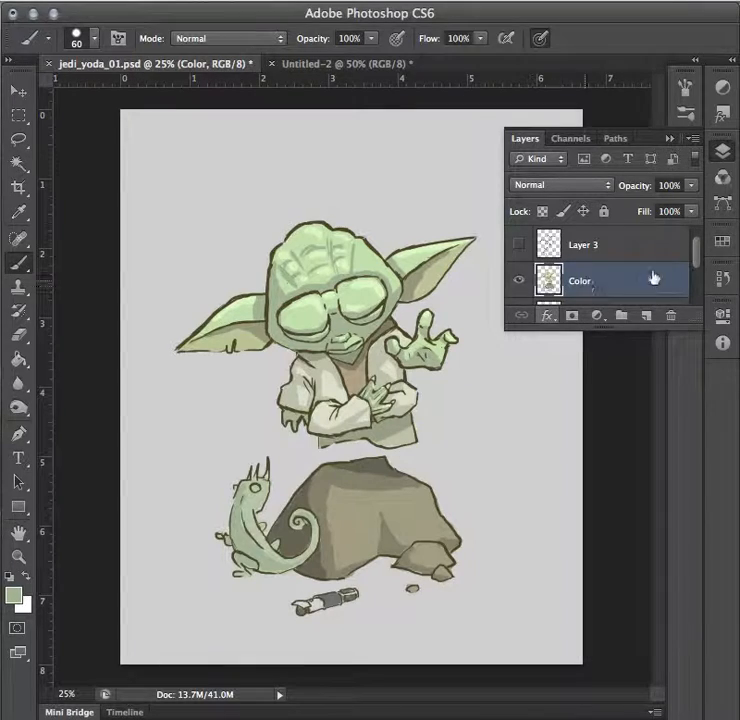
click(695, 277)
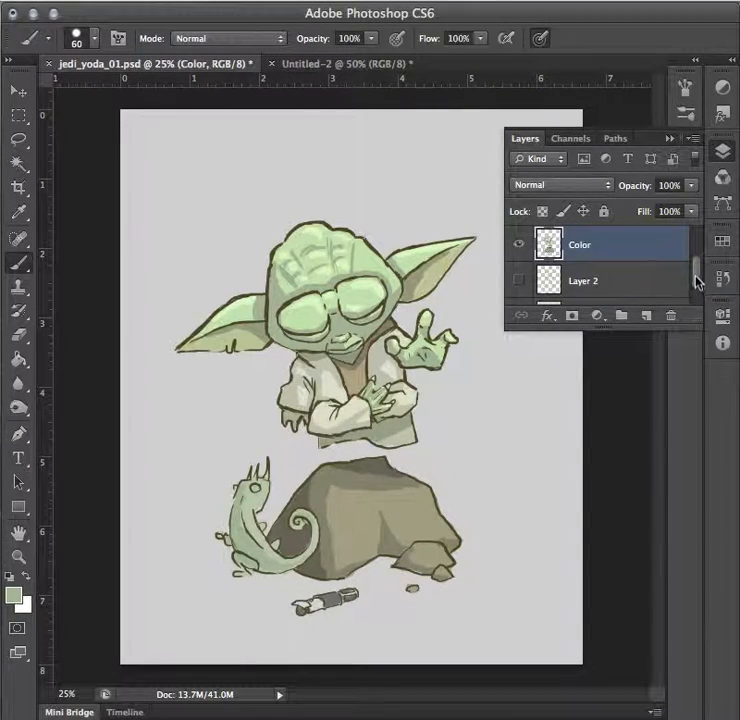
click(695, 278)
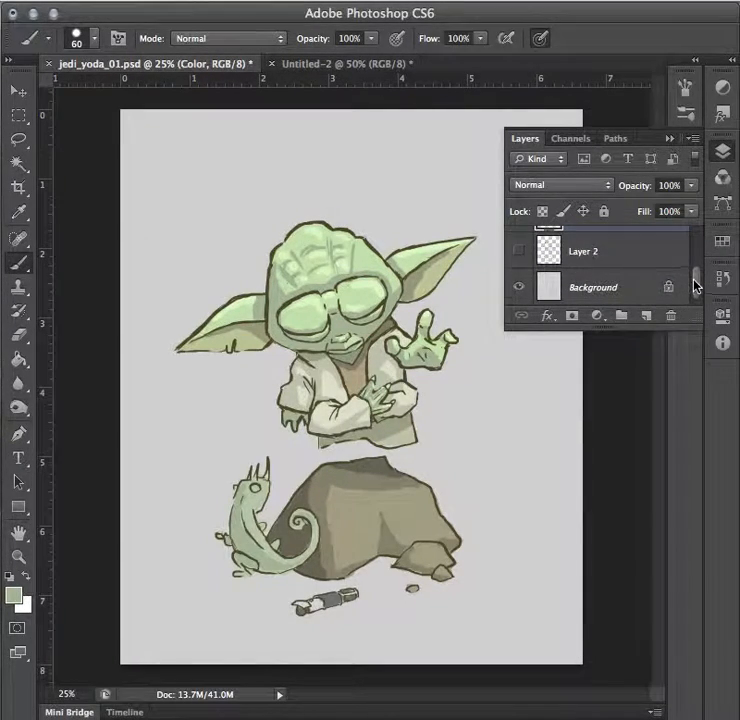
scroll(607, 267, up, 2)
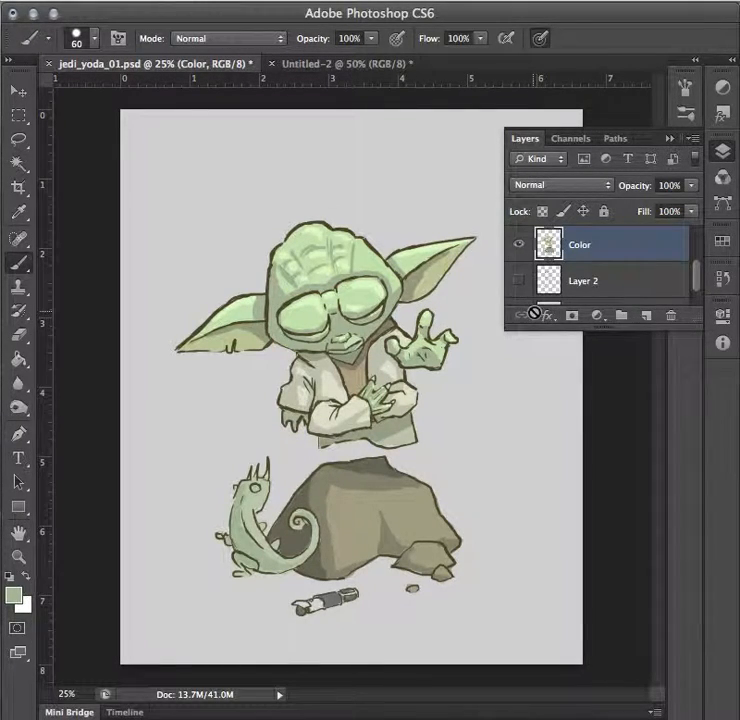
drag(695, 276, 697, 248)
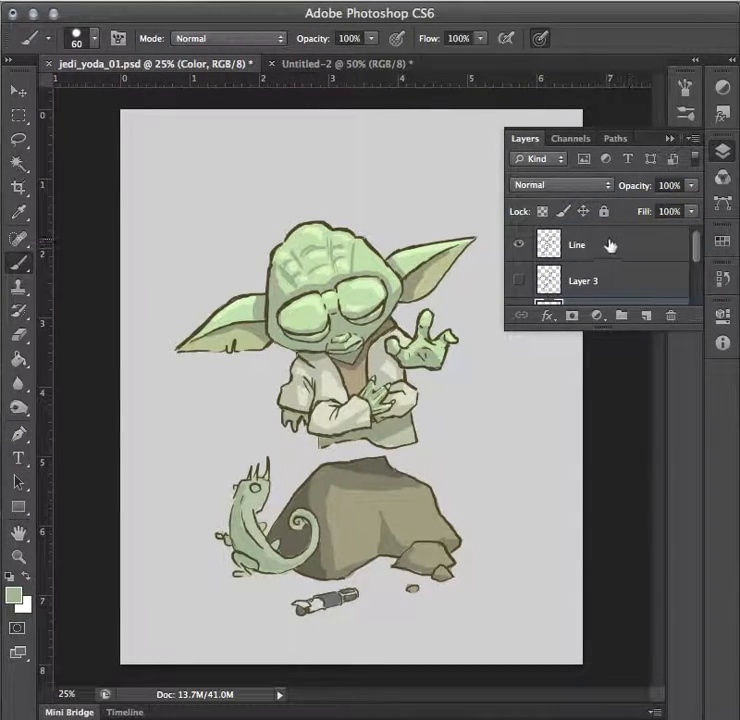
click(611, 246)
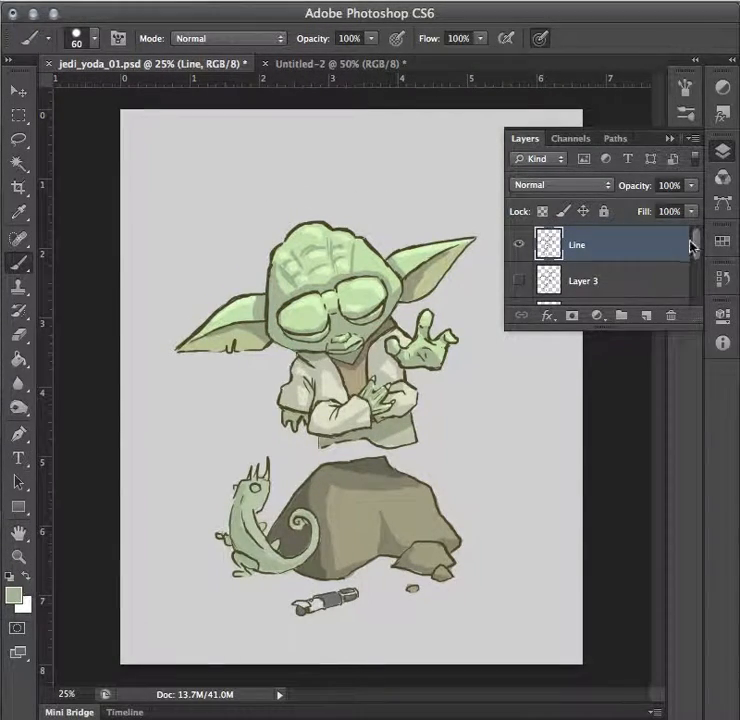
Hide the Line and Color layers and show Layer 2 to view the rough sketch alone.
click(519, 244)
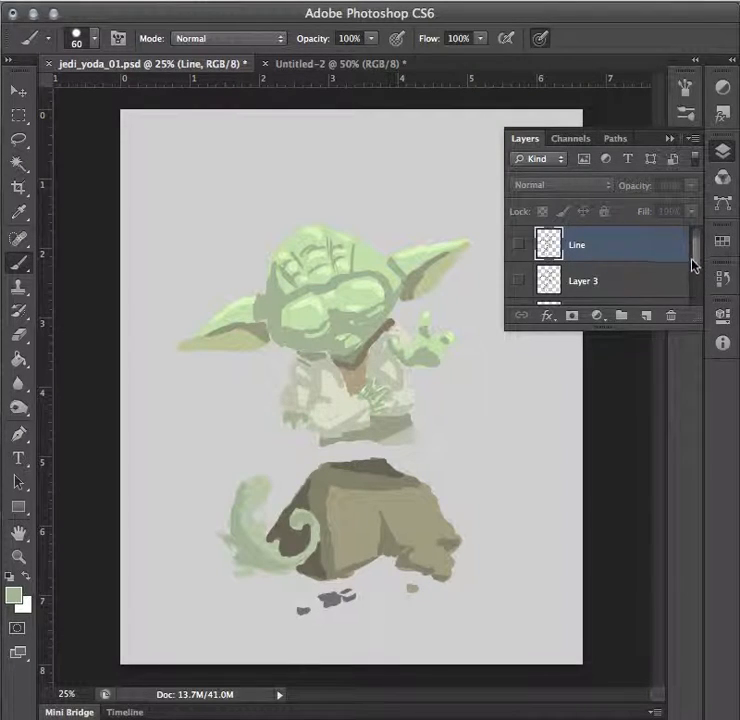
scroll(692, 263, down, 2)
click(519, 245)
click(519, 281)
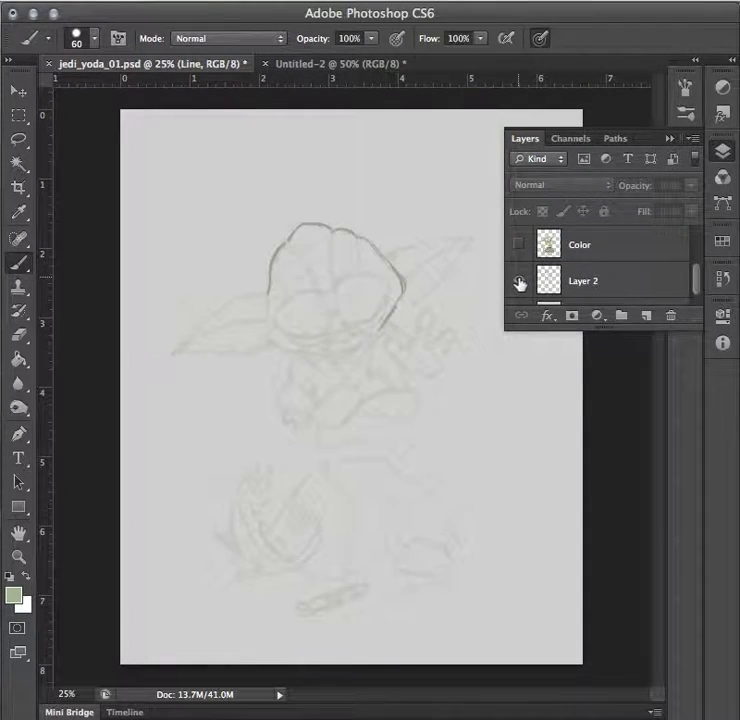
scroll(686, 278, down, 1)
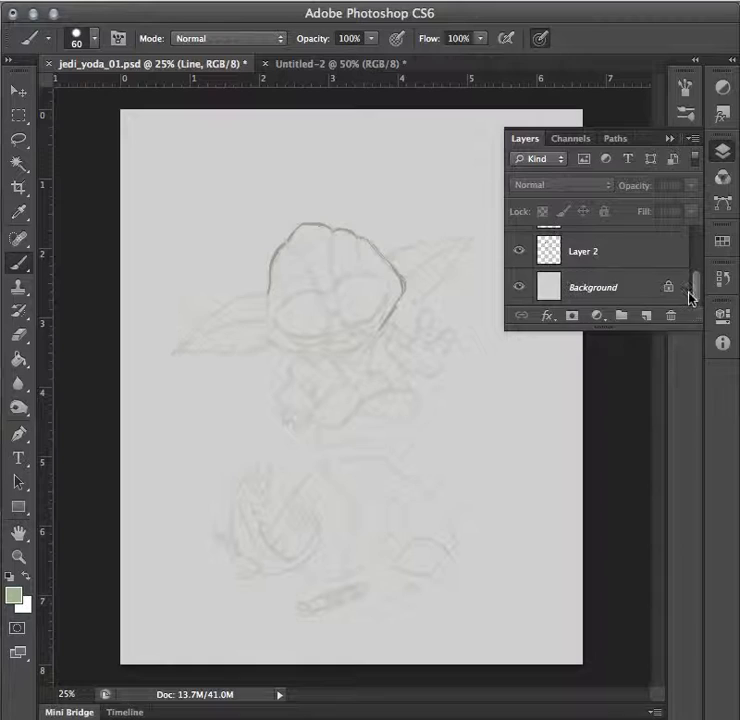
Toggle Layer 2 off, then preview the line art of Layer 3 by itself and hide it again.
click(520, 253)
click(519, 251)
click(519, 252)
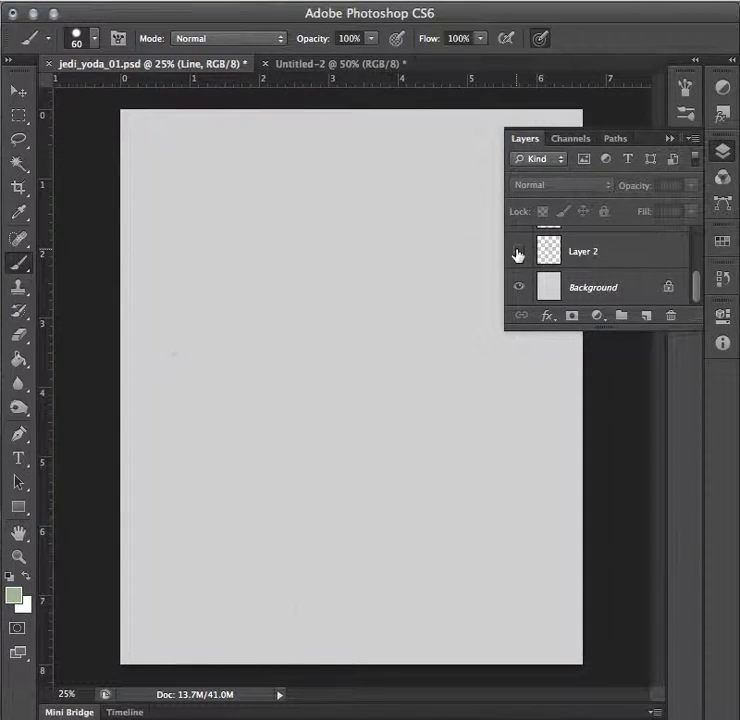
scroll(696, 282, up, 1)
drag(699, 282, 705, 244)
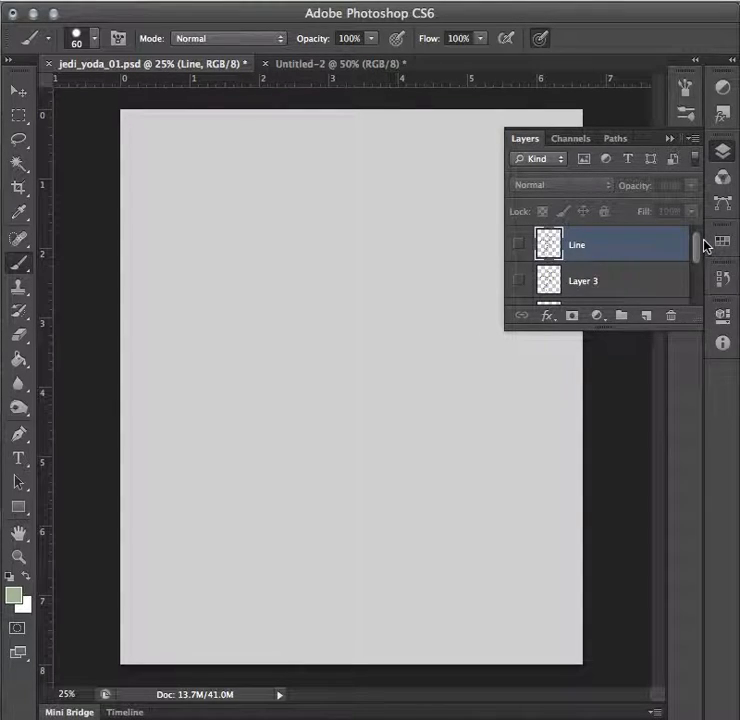
click(518, 282)
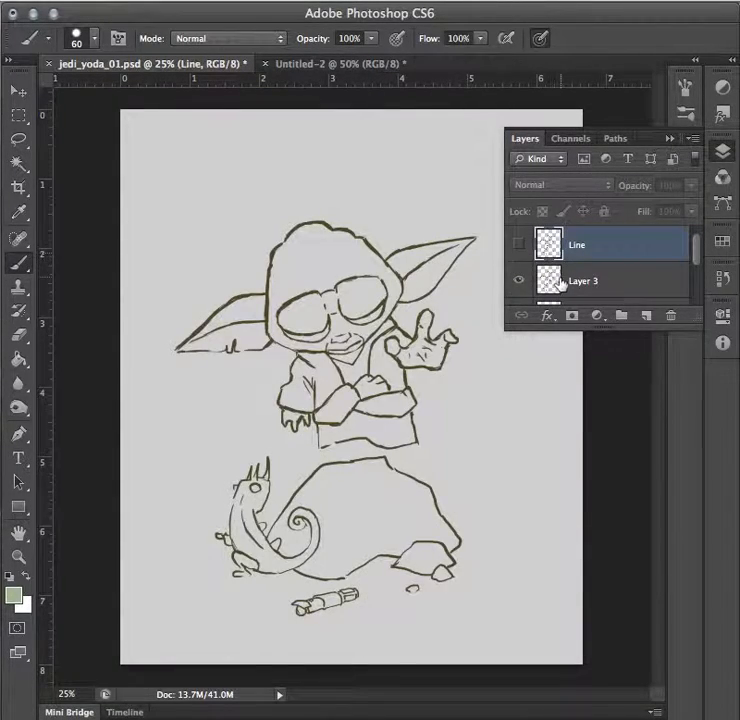
click(519, 283)
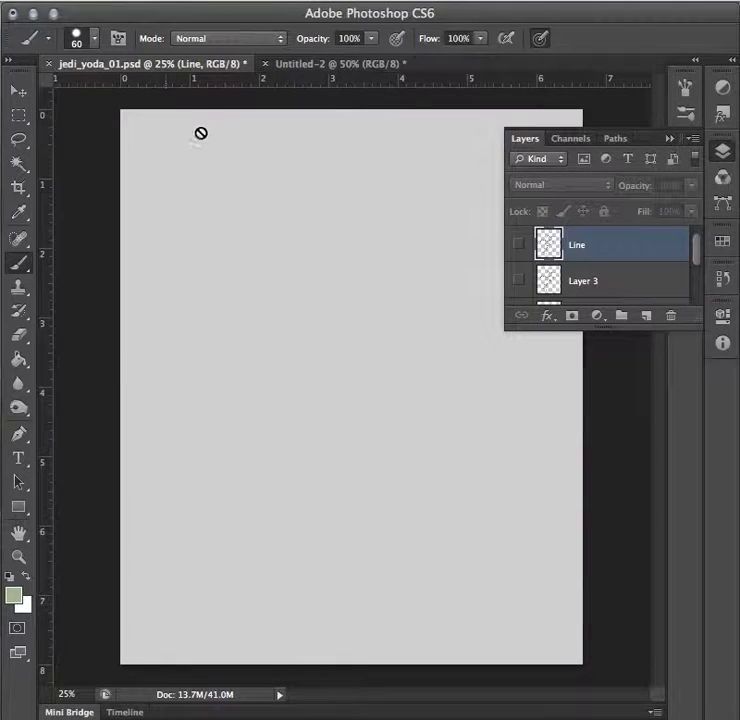
Show Layer 2, select it and lower its opacity to 49%.
drag(694, 253, 696, 282)
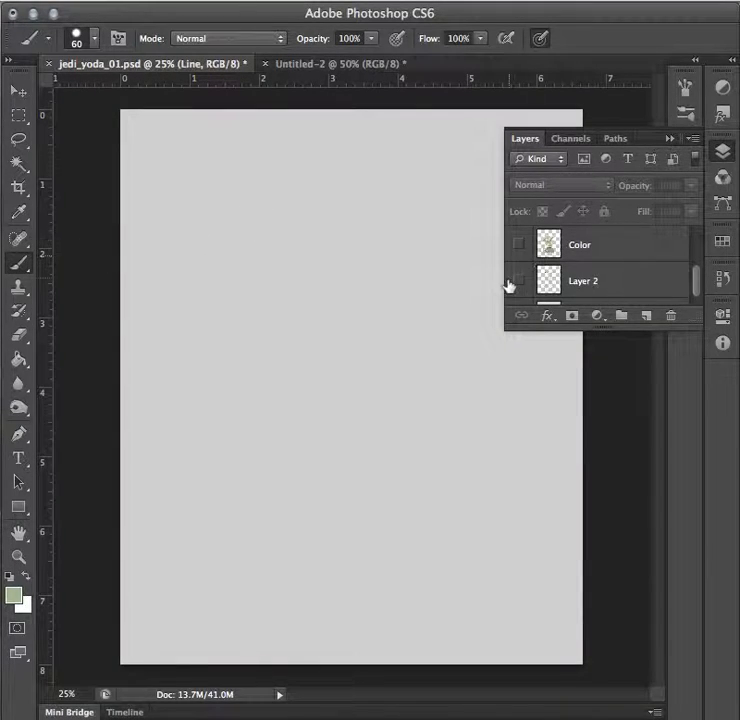
click(519, 280)
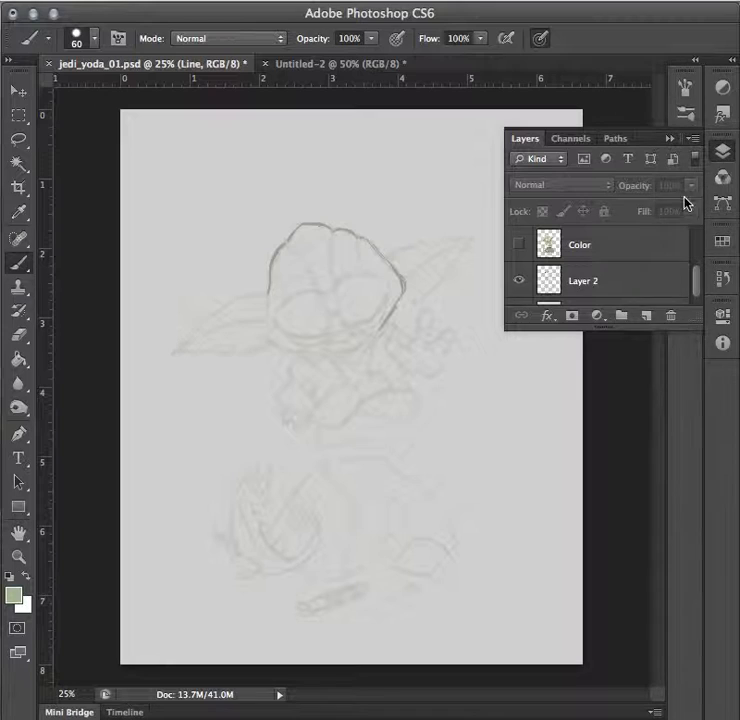
click(600, 286)
mouse_move(689, 188)
mouse_down()
mouse_move(679, 210)
mouse_move(703, 215)
mouse_move(633, 203)
mouse_move(646, 210)
mouse_up()
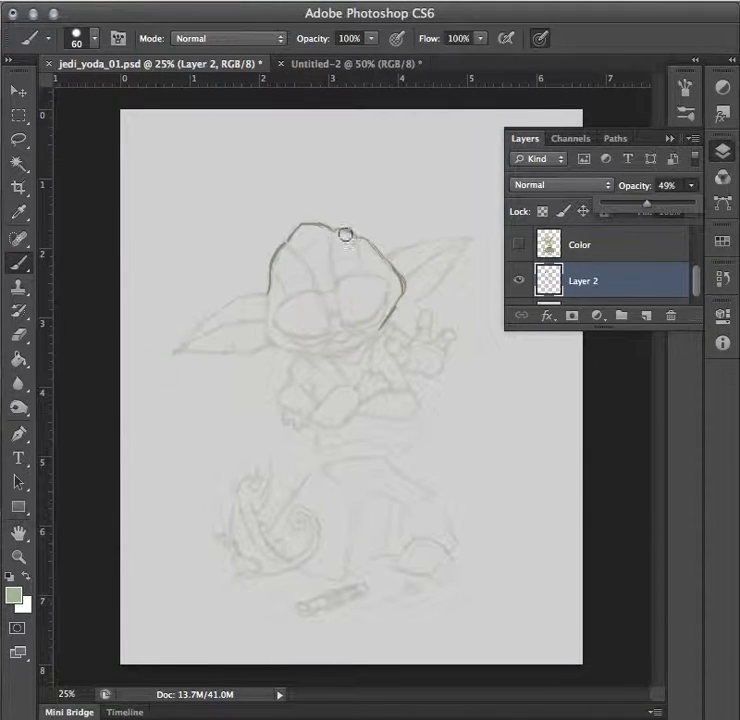
Display the Layer 3 line art together with the faded Layer 2 sketch.
click(526, 283)
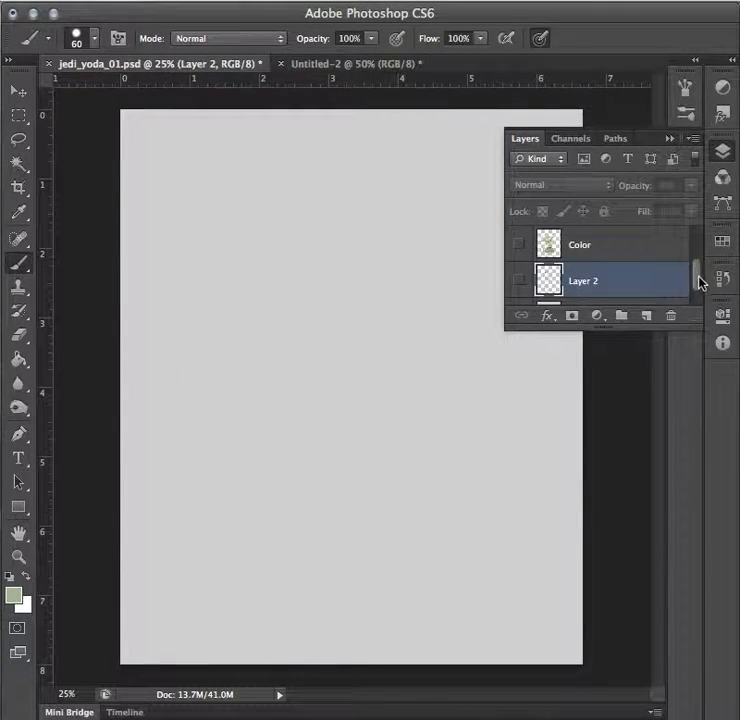
drag(700, 281, 706, 264)
click(520, 245)
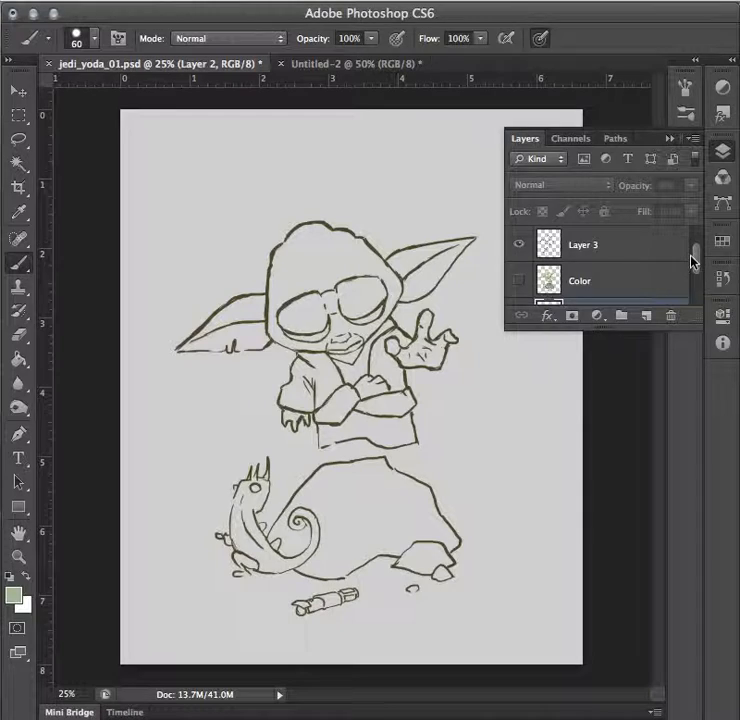
scroll(592, 270, down, 1)
click(518, 281)
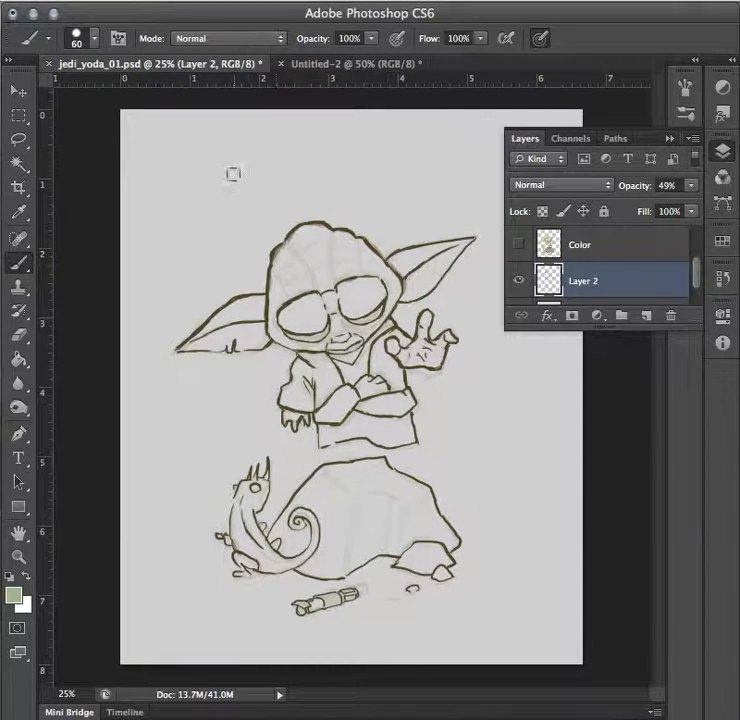
Try loose curved brush strokes above the character's head on Layer 2, undoing the first one.
drag(296, 154, 190, 243)
key(super+z)
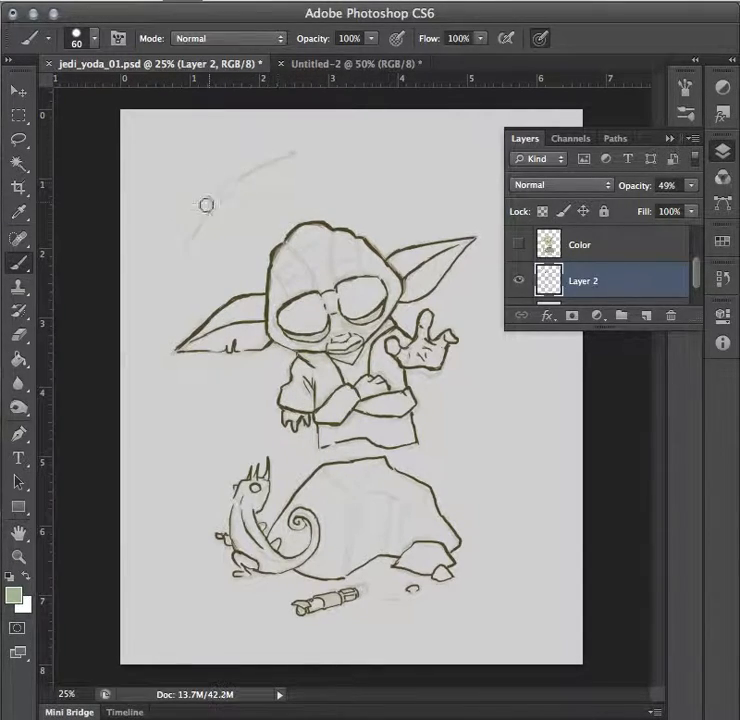
mouse_move(204, 194)
mouse_down()
mouse_move(240, 162)
mouse_move(249, 135)
mouse_move(228, 145)
mouse_move(254, 138)
mouse_move(274, 149)
mouse_move(271, 134)
mouse_move(305, 148)
mouse_up()
drag(360, 150, 389, 175)
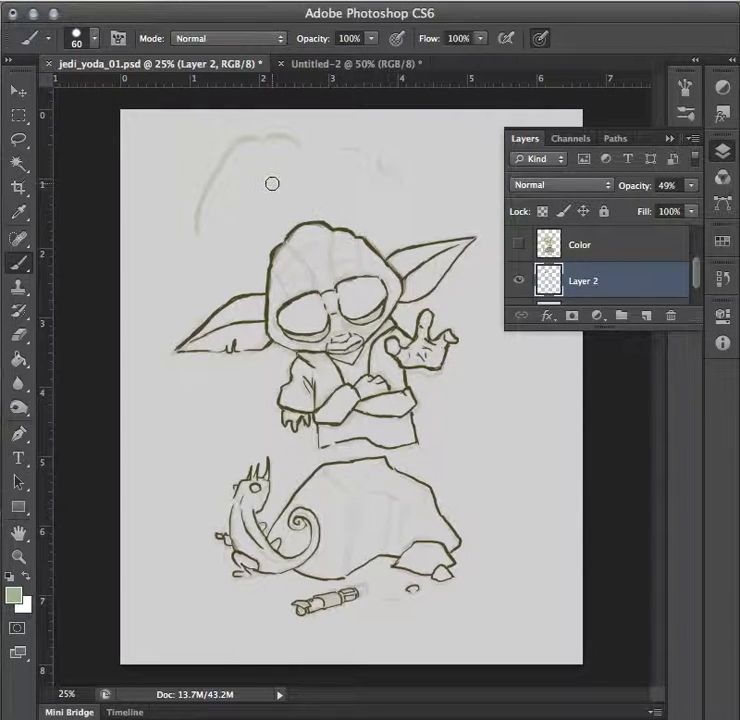
Examine the linework of the face and robe at 66.67% zoom, then return to the whole drawing at 25%.
key(super+plus)
key(super+plus)
key(super+plus)
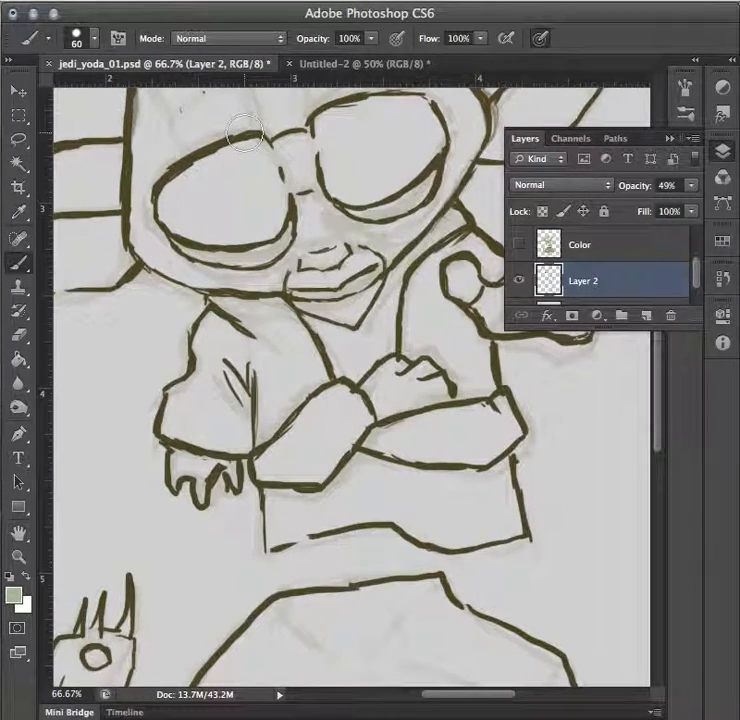
key(ctrl+minus)
key(ctrl+minus)
key(ctrl+minus)
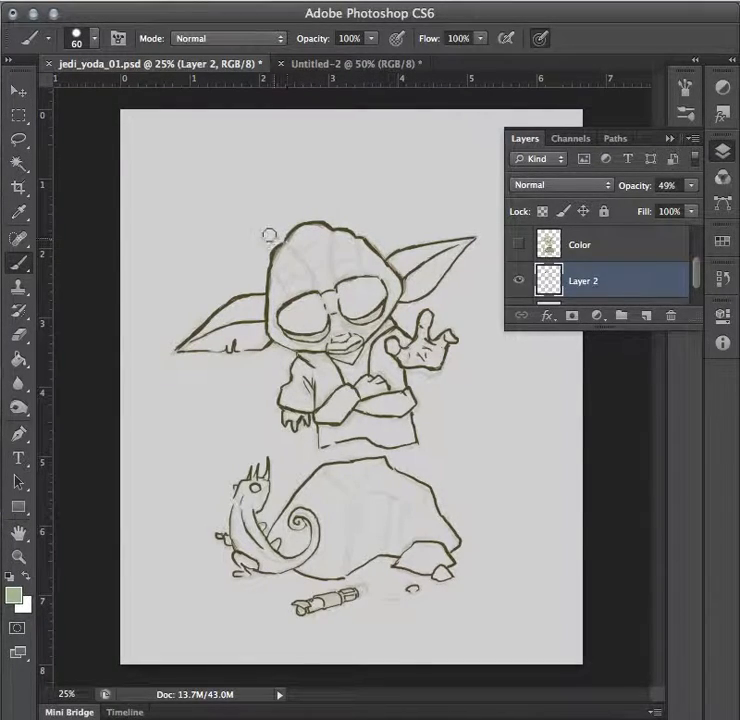
Try two small arrows above the head on Layer 2, lasso around the outer one and clear the selection.
drag(240, 211, 262, 222)
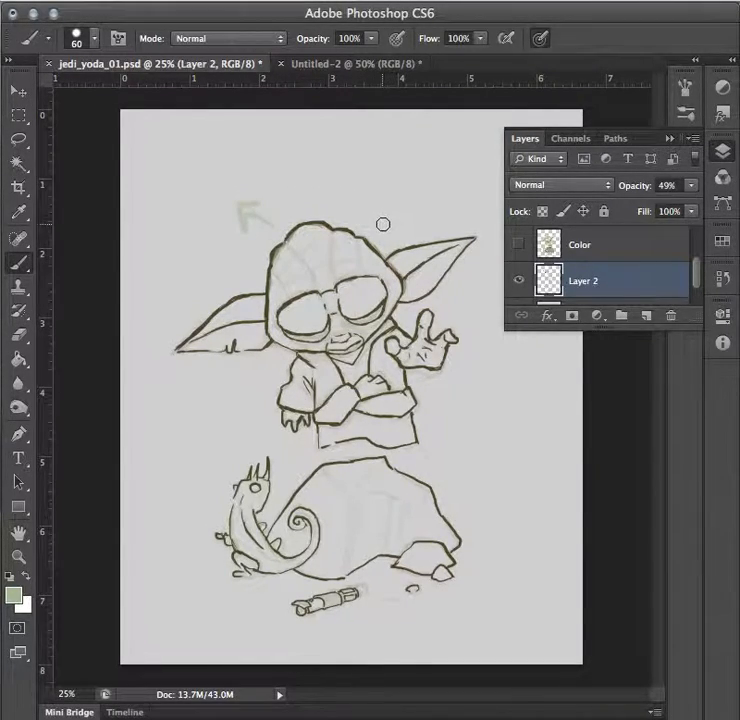
drag(287, 178, 290, 210)
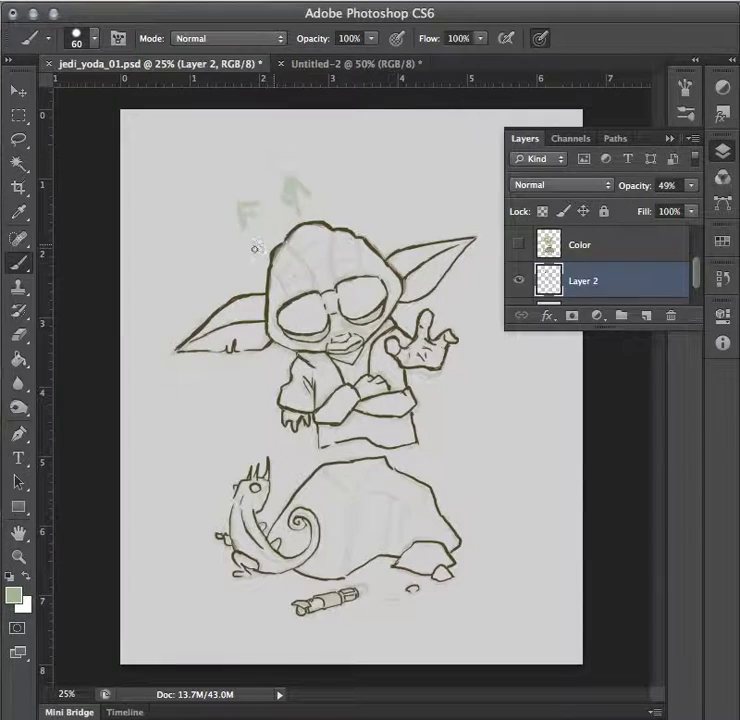
click(18, 139)
mouse_move(220, 240)
mouse_down()
mouse_move(203, 215)
mouse_move(268, 226)
mouse_up()
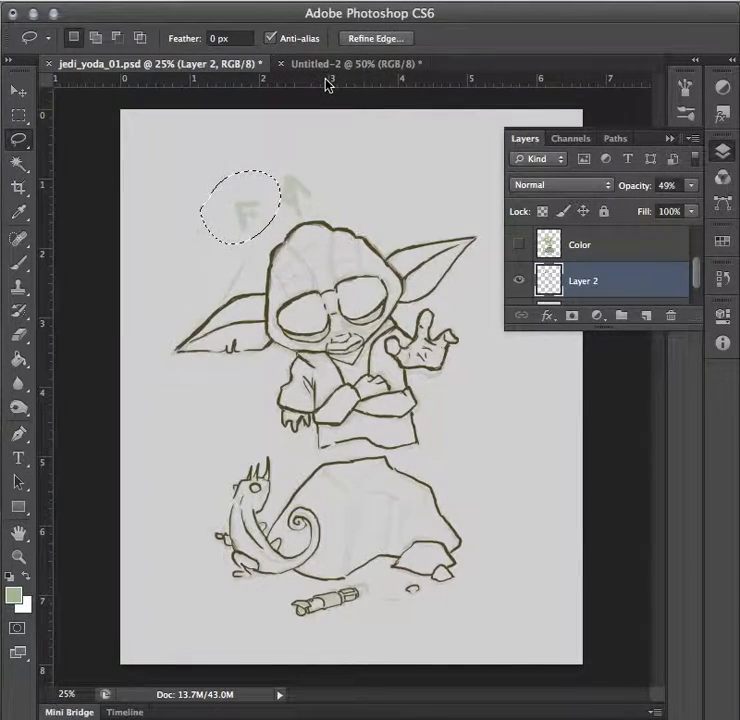
key(super+d)
Check the blank Untitled-2 document, return to jedi_yoda_01.psd and reactivate the Brush tool.
click(334, 65)
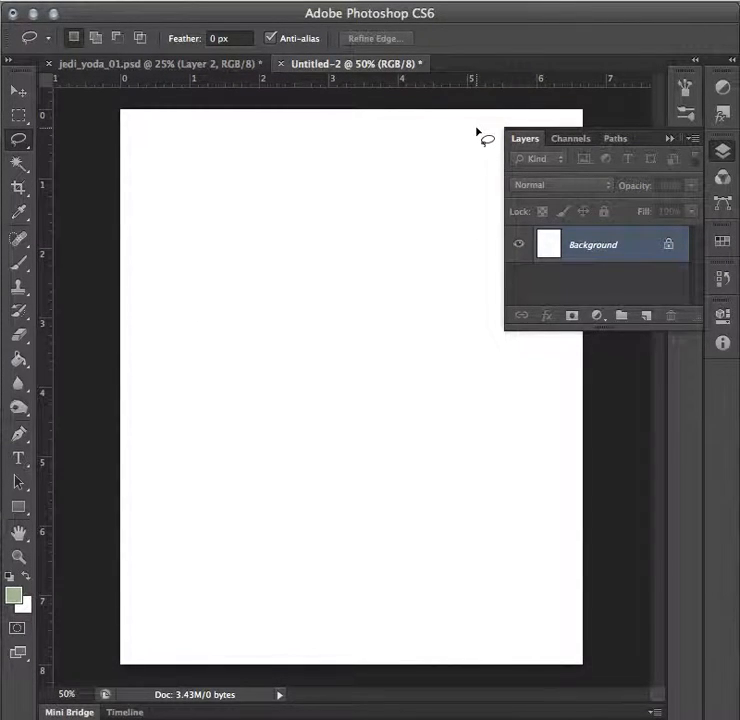
click(177, 65)
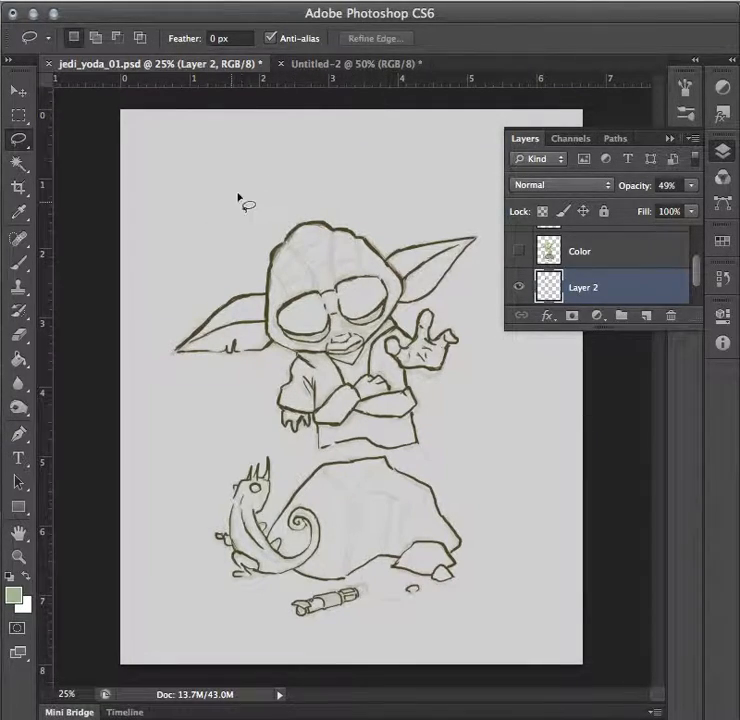
click(19, 261)
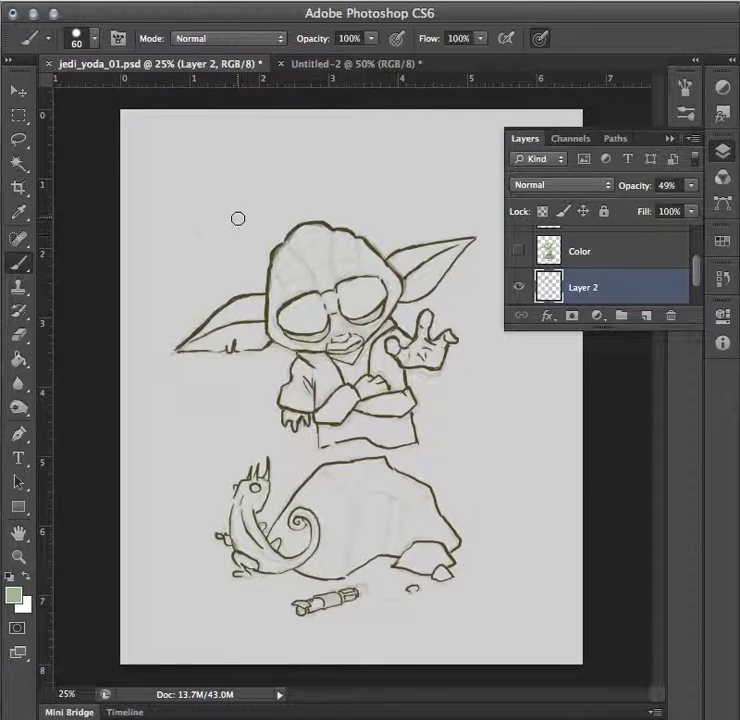
Hide Layer 2 and Layer 3, and show the Line and Color layers.
click(518, 288)
click(518, 288)
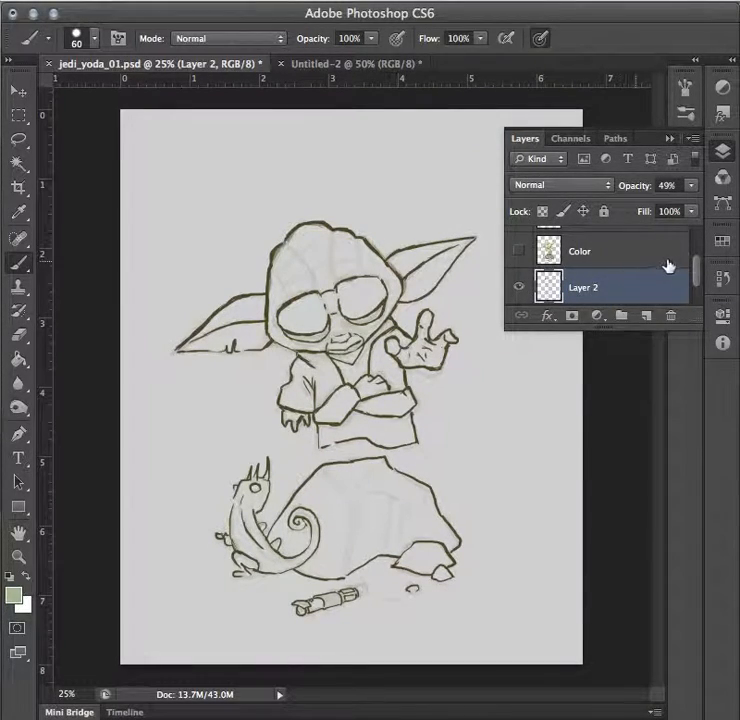
mouse_move(695, 277)
mouse_down()
mouse_move(695, 283)
mouse_move(704, 235)
mouse_move(697, 282)
mouse_up()
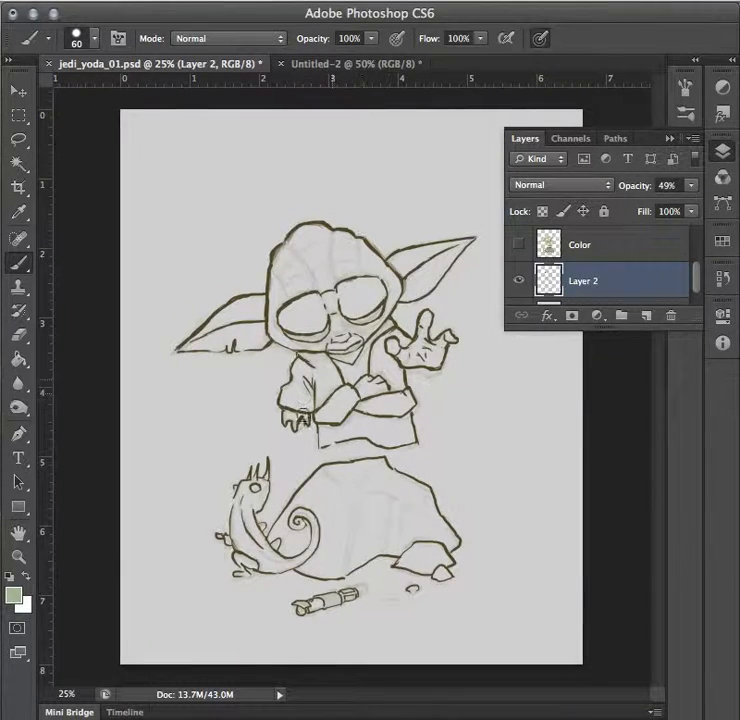
click(519, 283)
mouse_move(695, 276)
mouse_down()
mouse_move(700, 238)
mouse_move(694, 291)
mouse_move(710, 248)
mouse_up()
click(524, 244)
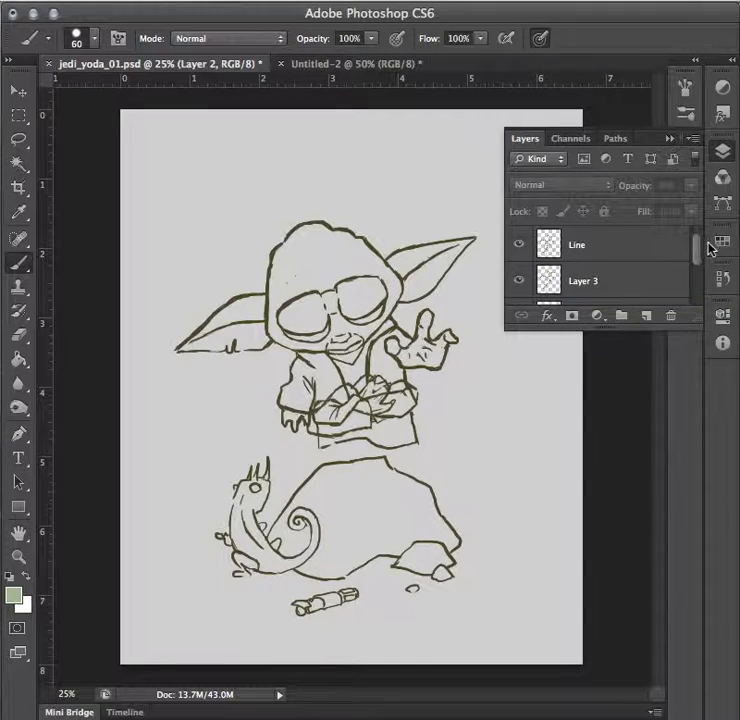
click(517, 281)
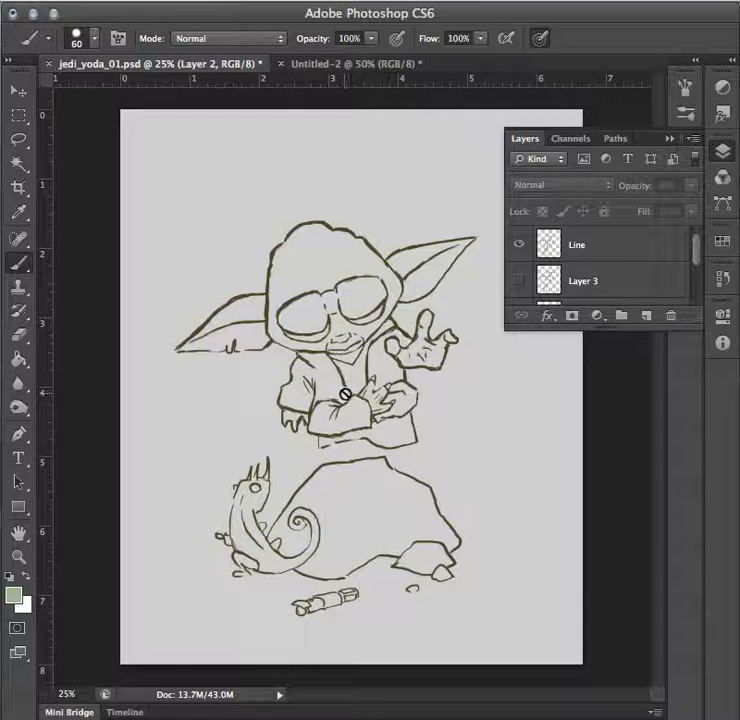
drag(697, 252, 701, 265)
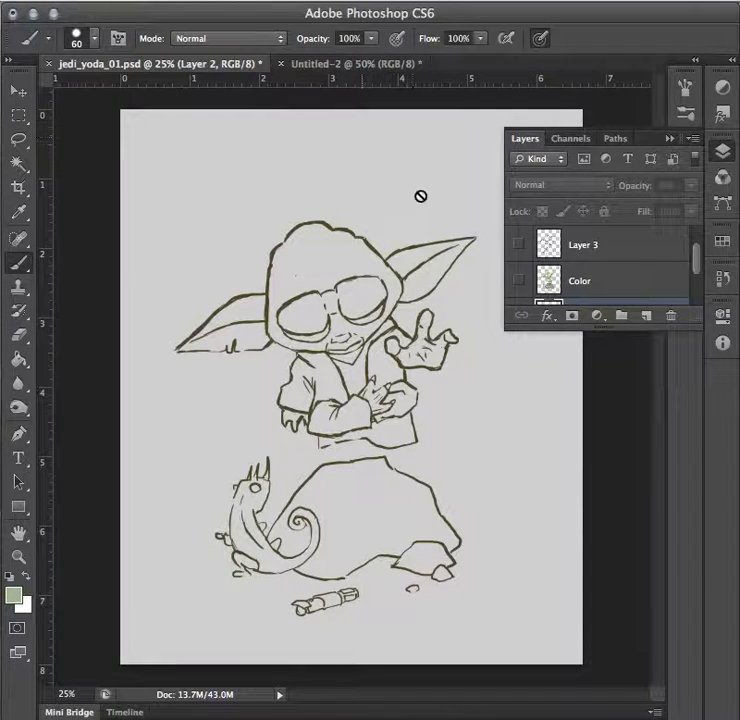
click(518, 280)
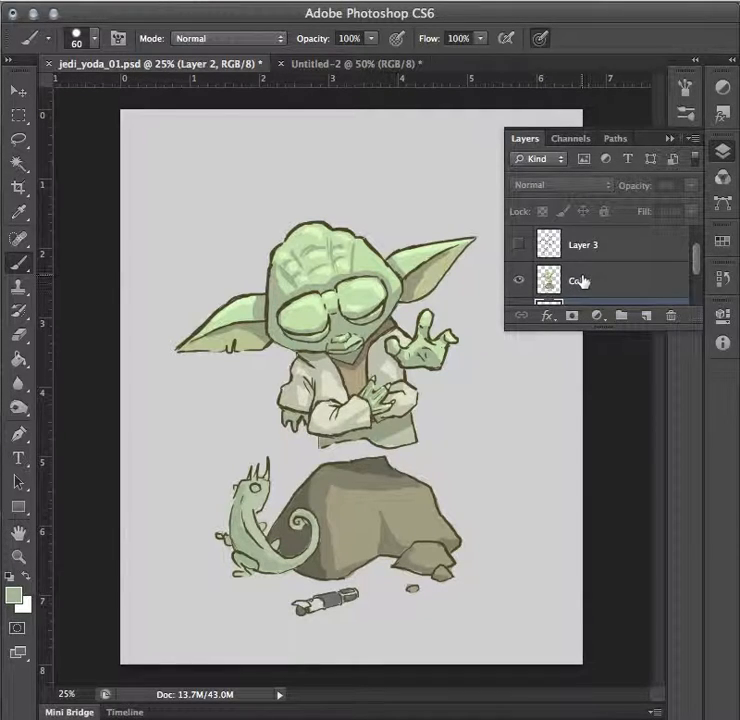
Toggle the Color layer's visibility to compare the bare line art with the colored drawing, leaving the layer visible.
mouse_move(699, 264)
mouse_down()
mouse_move(697, 297)
mouse_move(702, 254)
mouse_up()
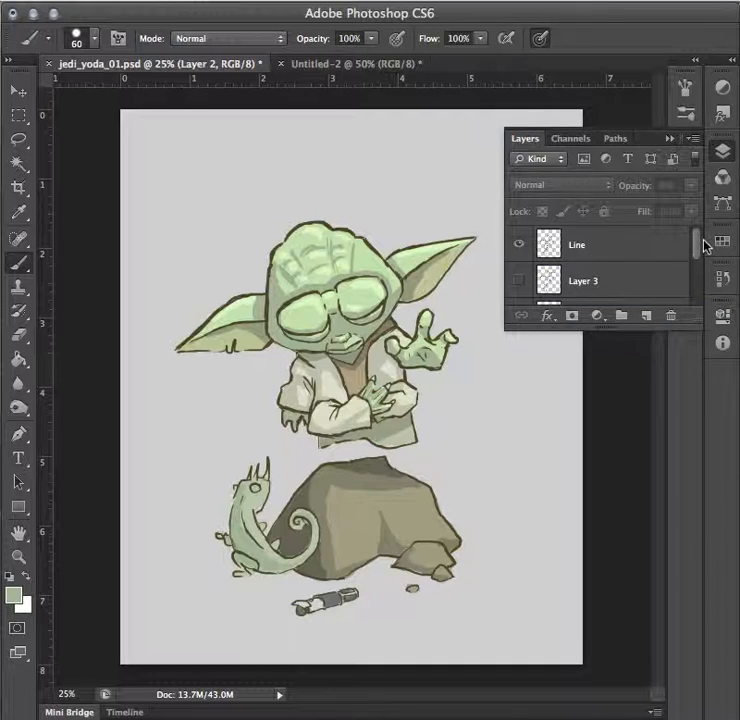
drag(690, 253, 698, 285)
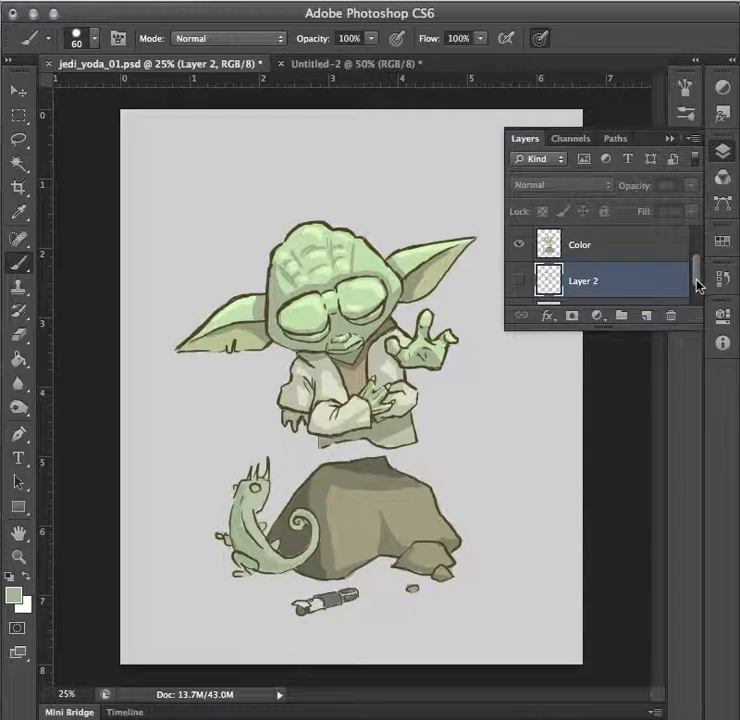
click(521, 247)
click(522, 249)
click(518, 245)
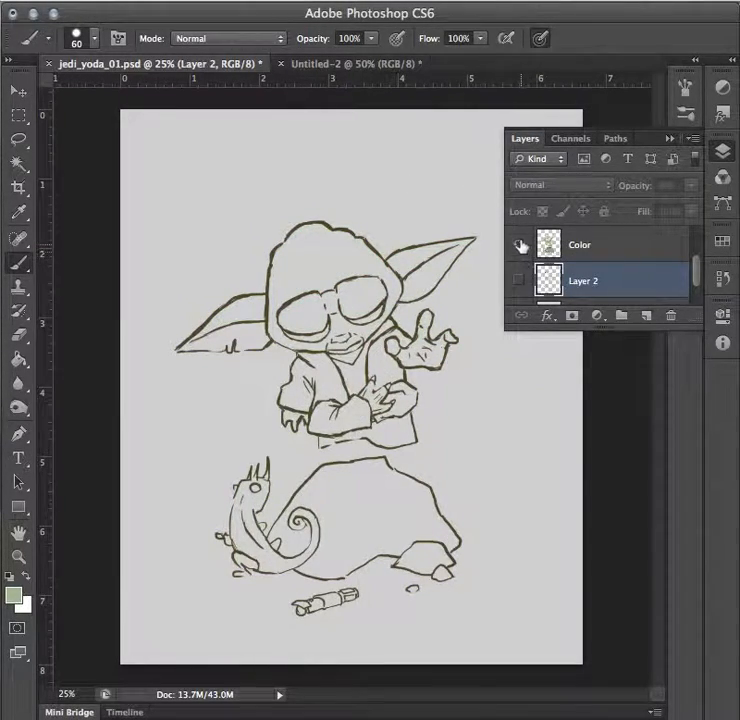
click(519, 245)
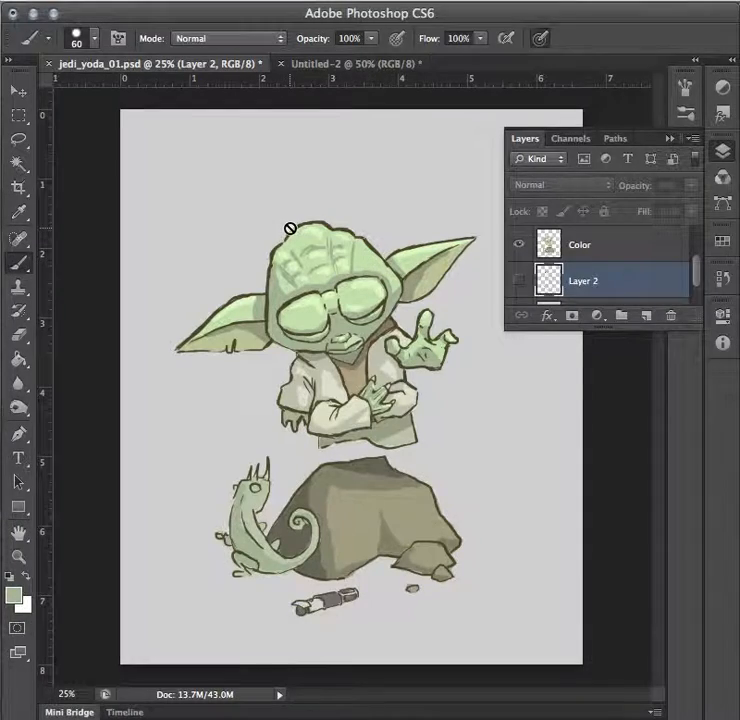
Make the Color layer active, try a few loose green brush strokes beside the head at 66.67% zoom, and undo them.
key(super+equal)
key(super+equal)
key(super+equal)
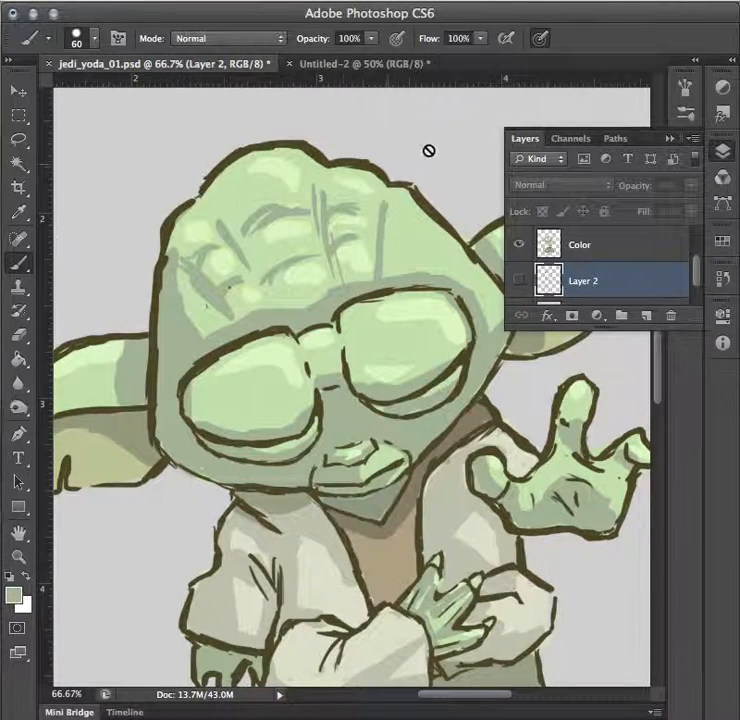
click(596, 256)
mouse_move(420, 127)
mouse_down()
mouse_move(415, 115)
mouse_move(440, 108)
mouse_up()
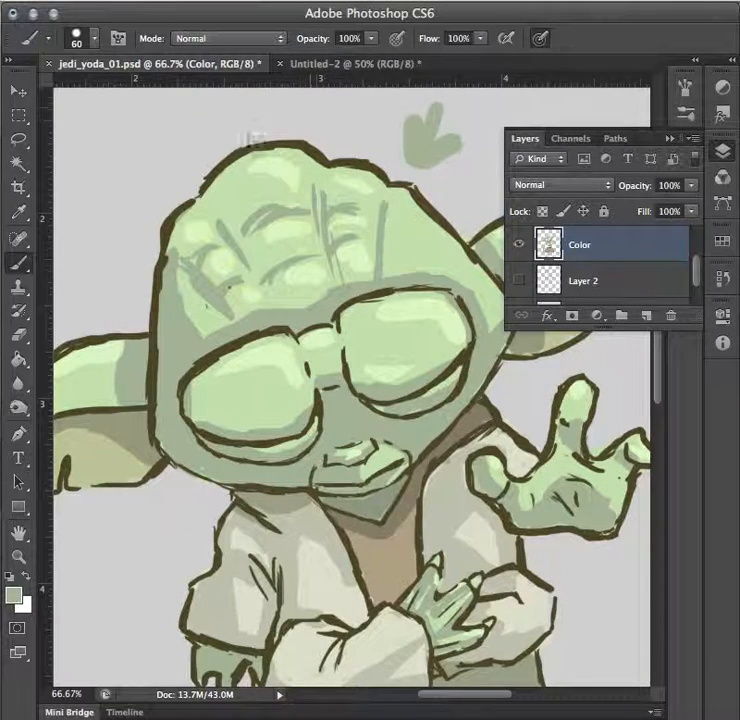
mouse_move(411, 114)
mouse_down()
mouse_move(444, 112)
mouse_move(431, 113)
mouse_move(409, 152)
mouse_move(446, 128)
mouse_move(459, 145)
mouse_move(415, 170)
mouse_up()
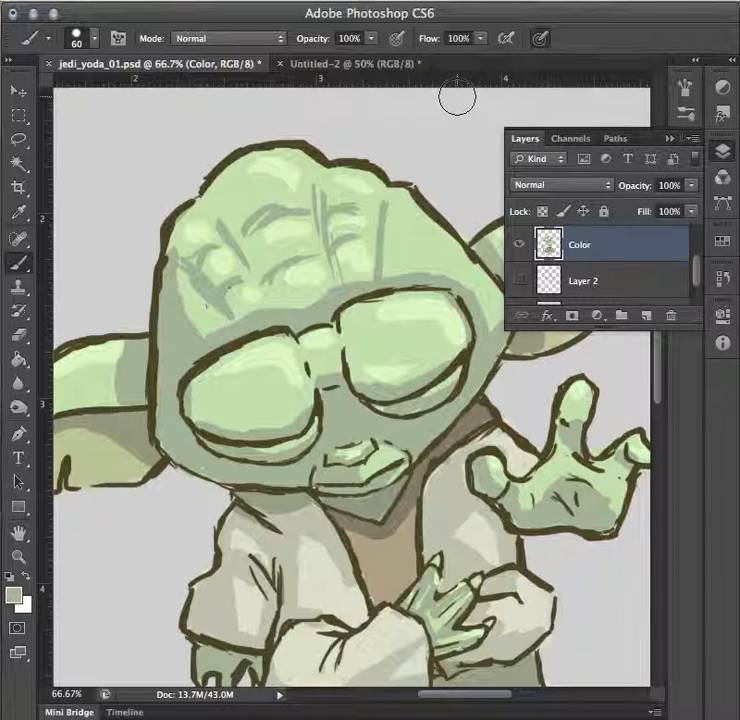
Examine the color shading of the robe, rock, lizard and head at 66.67% zoom, then return to the whole drawing at 25%.
scroll(415, 246, down, 5)
scroll(415, 246, right, 3)
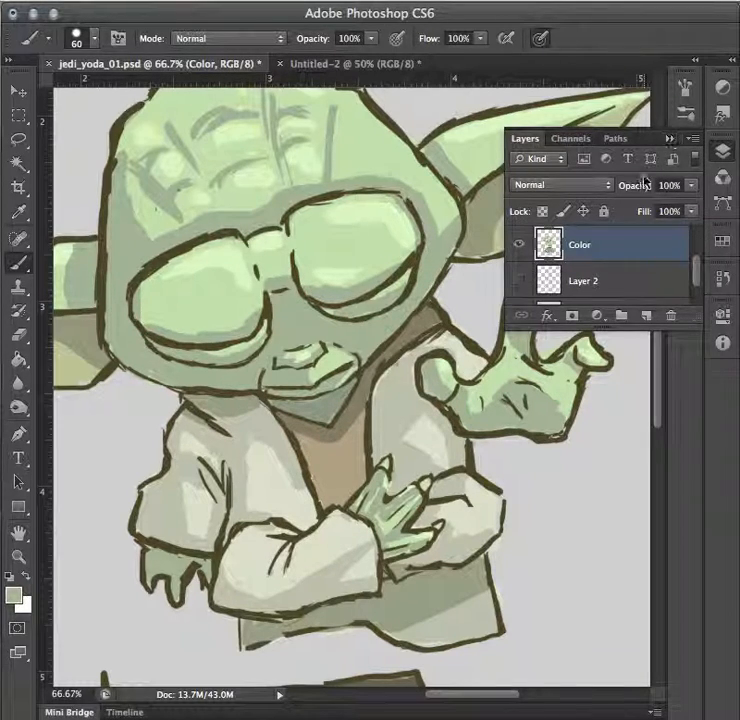
scroll(472, 385, down, 3)
scroll(472, 385, down, 10)
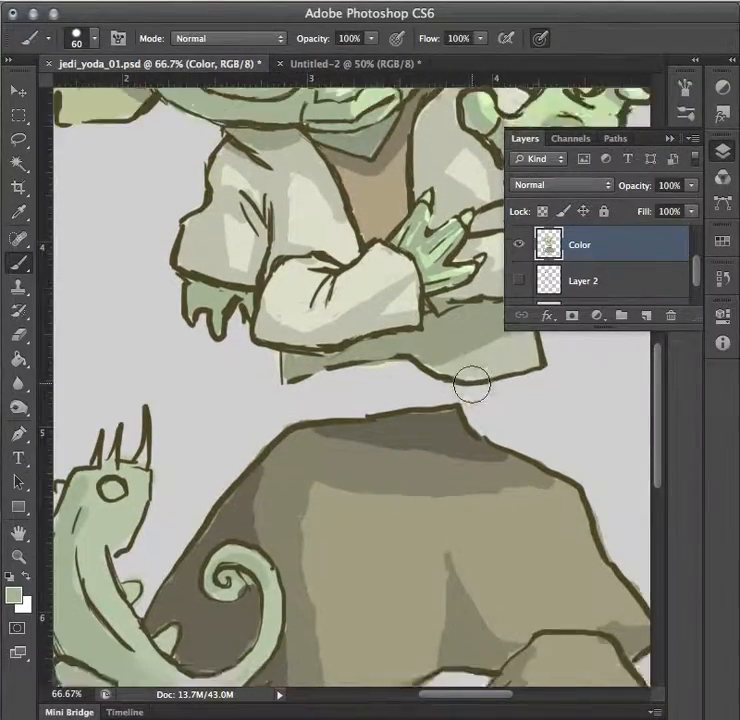
scroll(472, 385, left, 3)
scroll(472, 385, left, 2)
scroll(472, 385, right, 2)
scroll(472, 385, up, 5)
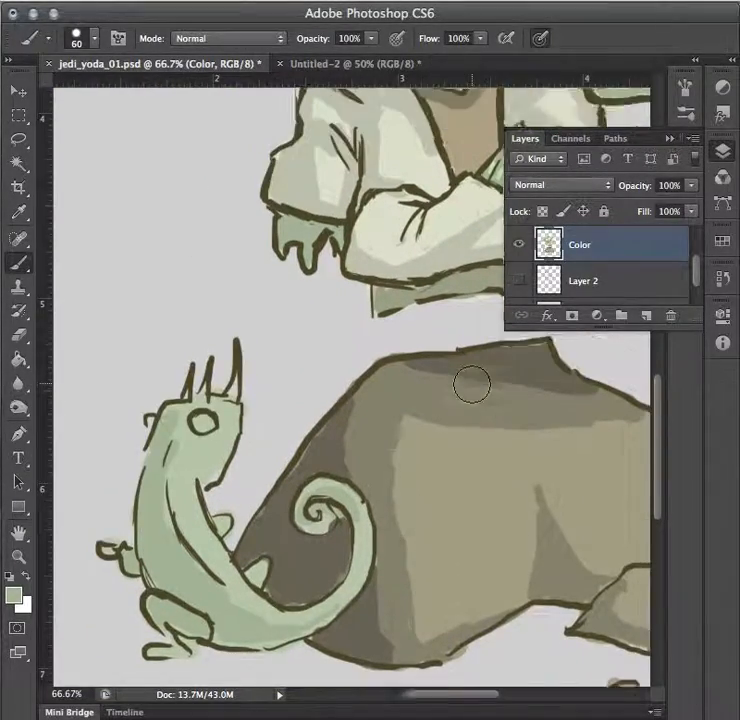
scroll(472, 385, right, 2)
scroll(472, 385, up, 8)
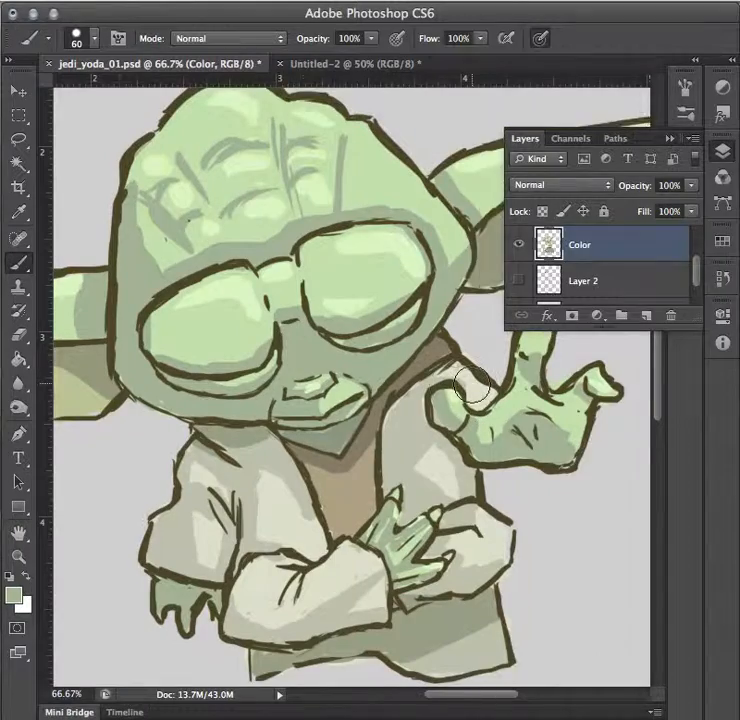
scroll(472, 385, left, 4)
scroll(472, 385, down, 1)
scroll(472, 385, up, 2)
scroll(472, 385, right, 2)
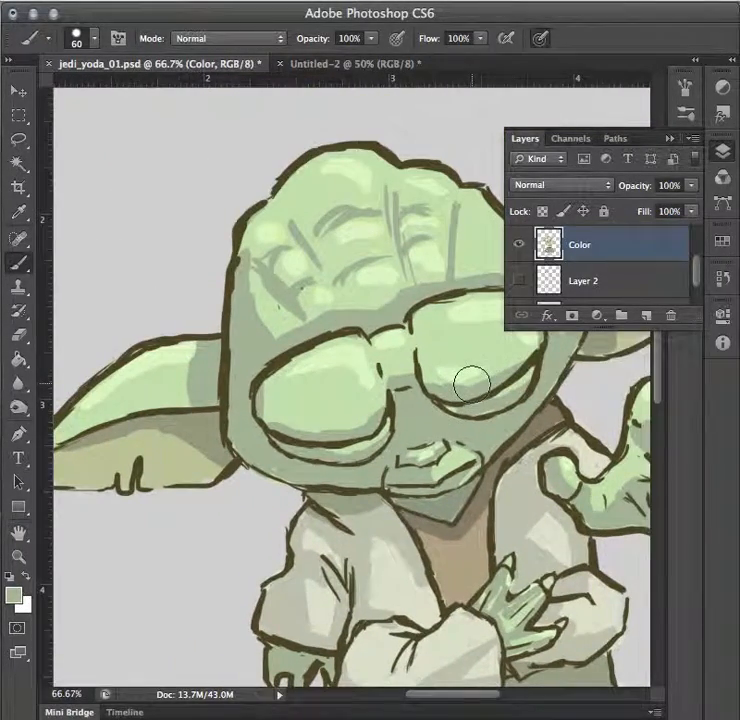
key(super+minus)
key(super+minus)
key(super+minus)
key(super+minus)
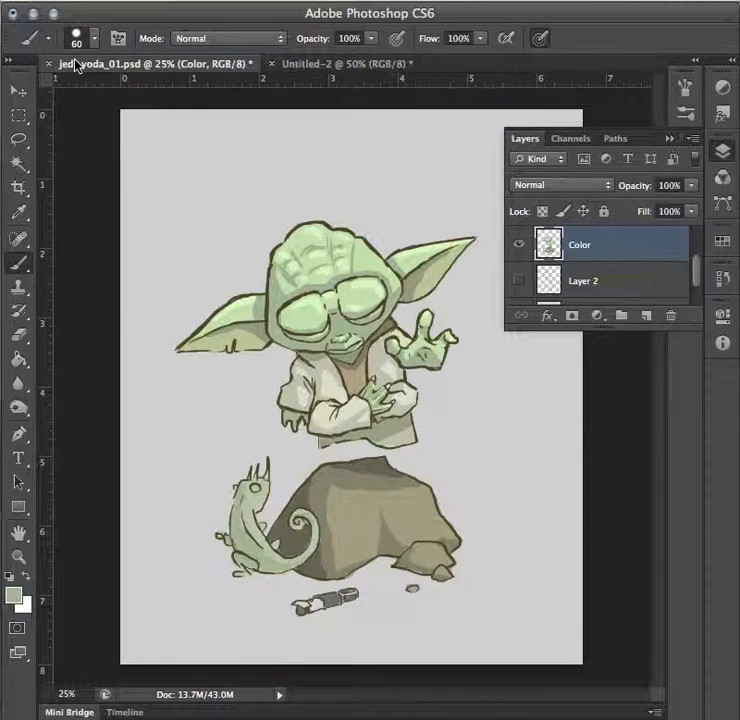
Inspect the tones around the mouth, chin and forehead up close, then zoom back out to 25%.
key(super+plus)
key(super+plus)
key(super+plus)
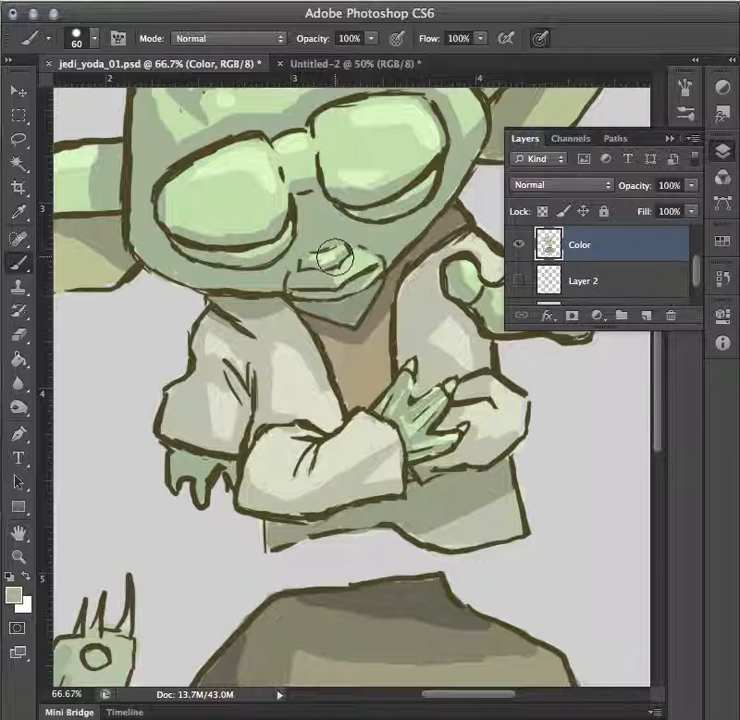
drag(314, 266, 316, 301)
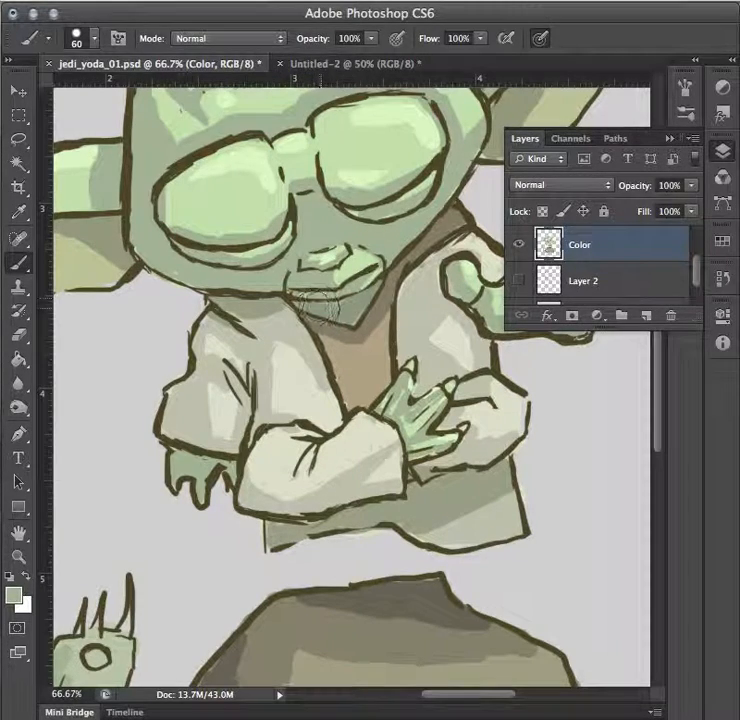
scroll(377, 269, up, 5)
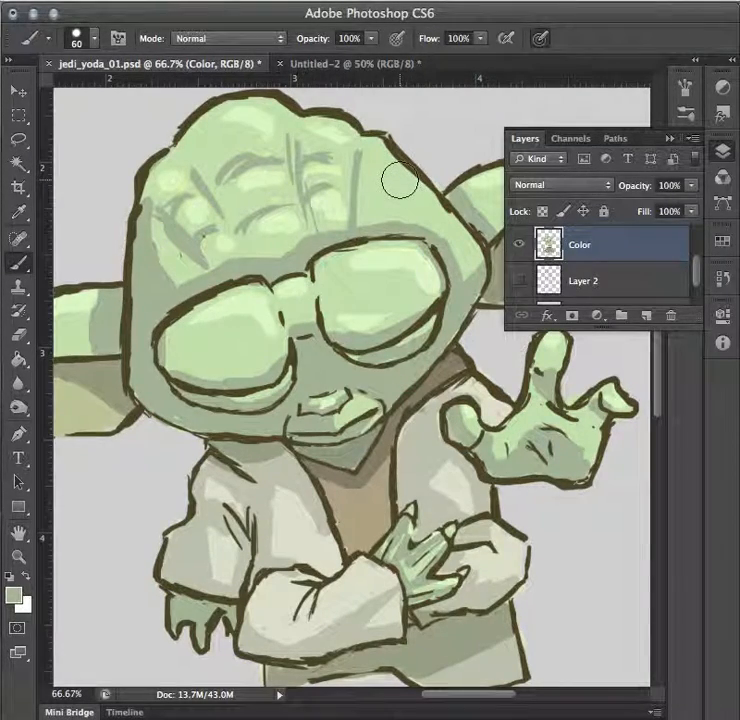
key(super+minus)
key(super+minus)
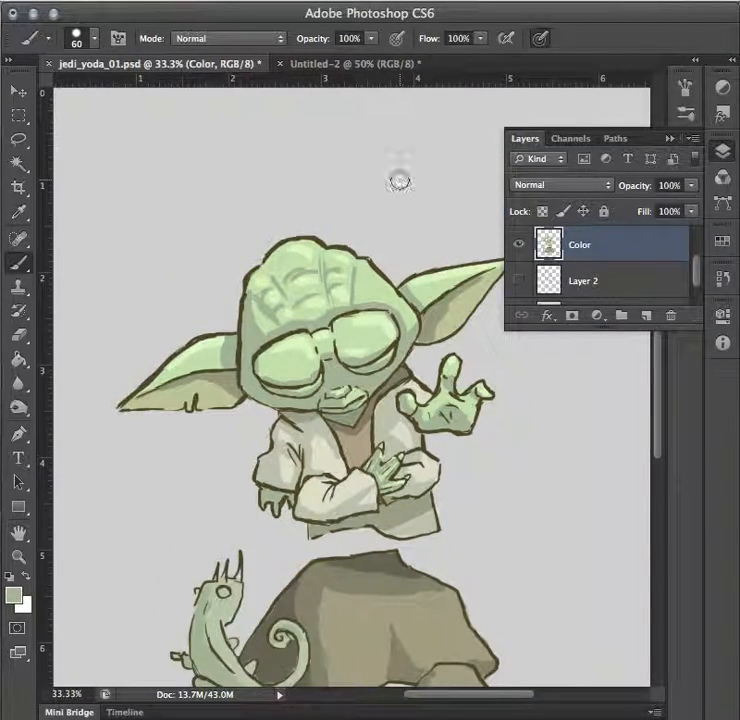
scroll(400, 181, down, 3)
key(super+minus)
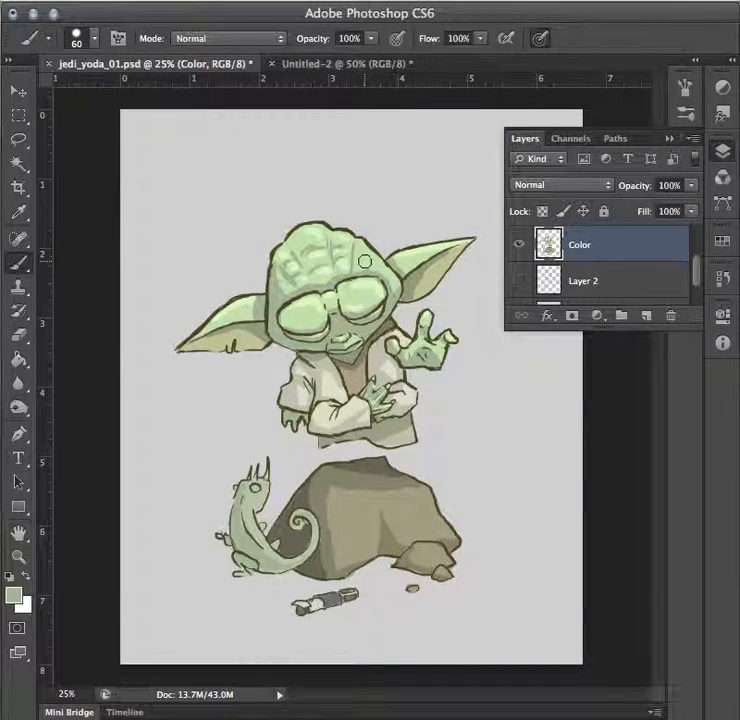
Sample the green of the large ear beside the head with the Eyedropper, return to the Brush tool and locate the Color layer.
drag(697, 280, 712, 236)
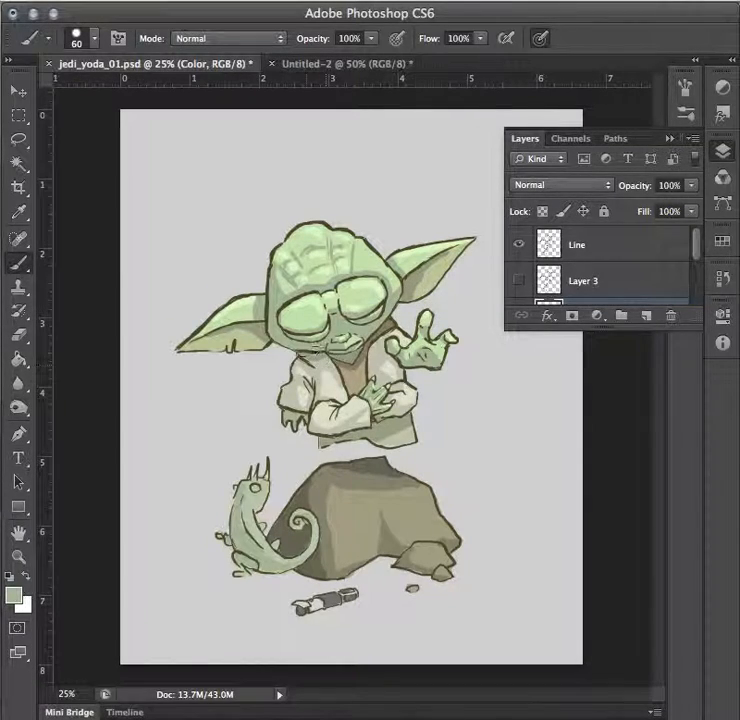
key(i)
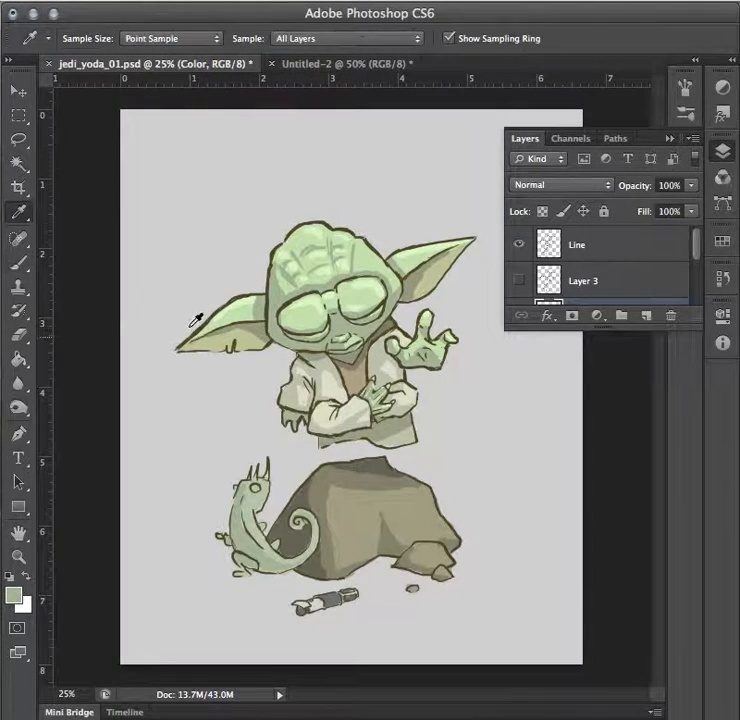
click(258, 318)
key(b)
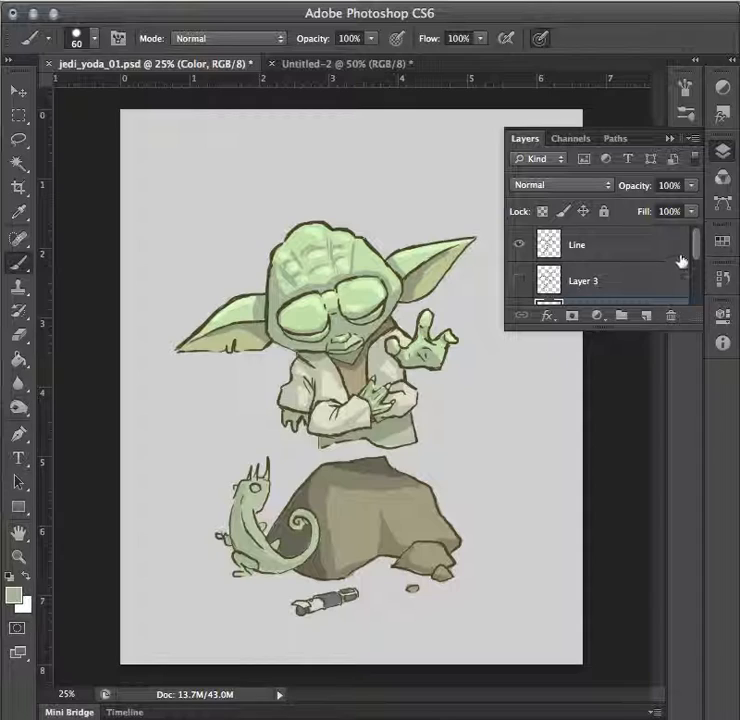
drag(695, 248, 695, 256)
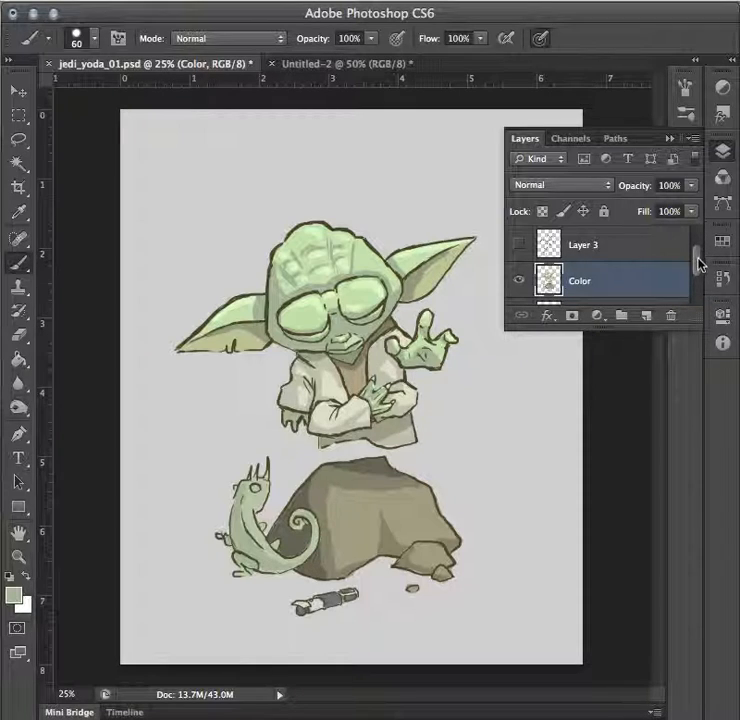